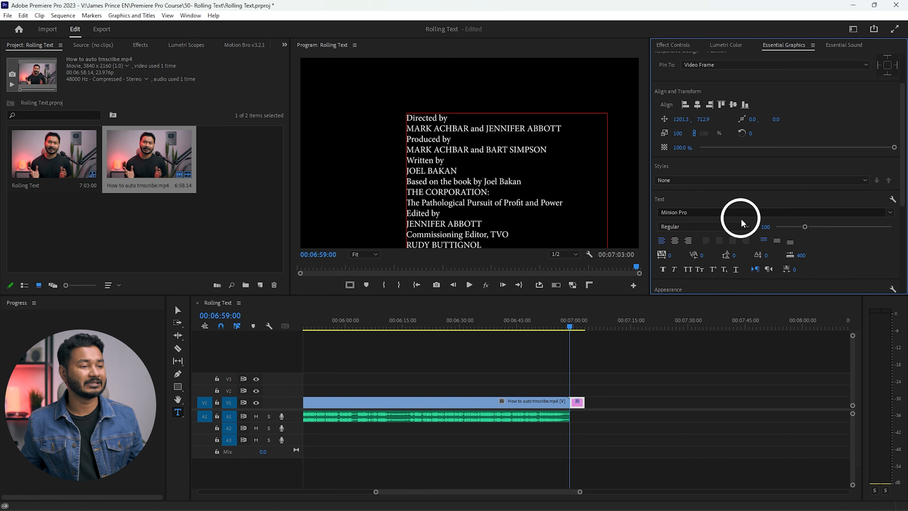
Try to change the font of the credits text to Gotham Medium.
click(731, 212)
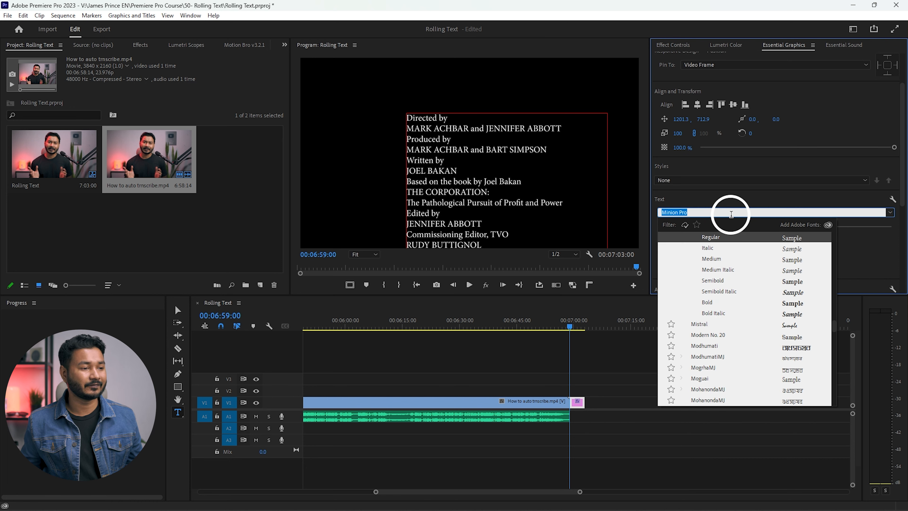
text(g)
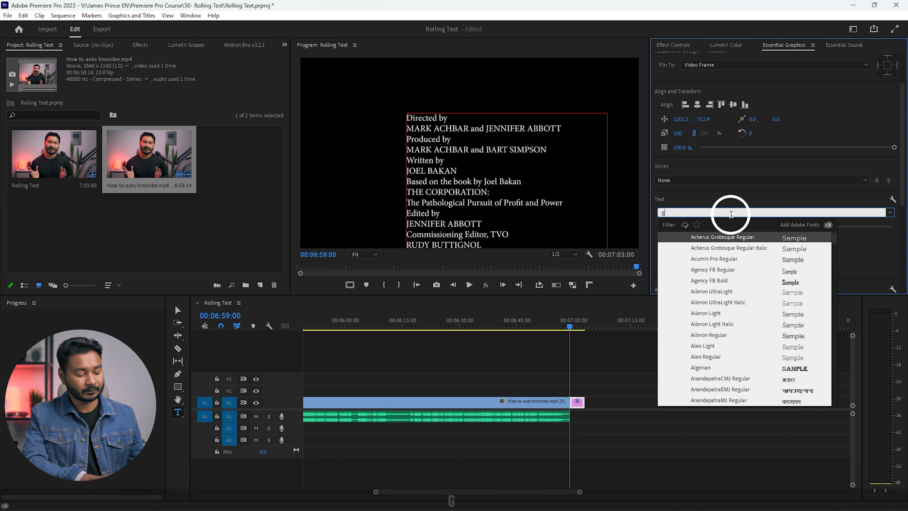
text(otham)
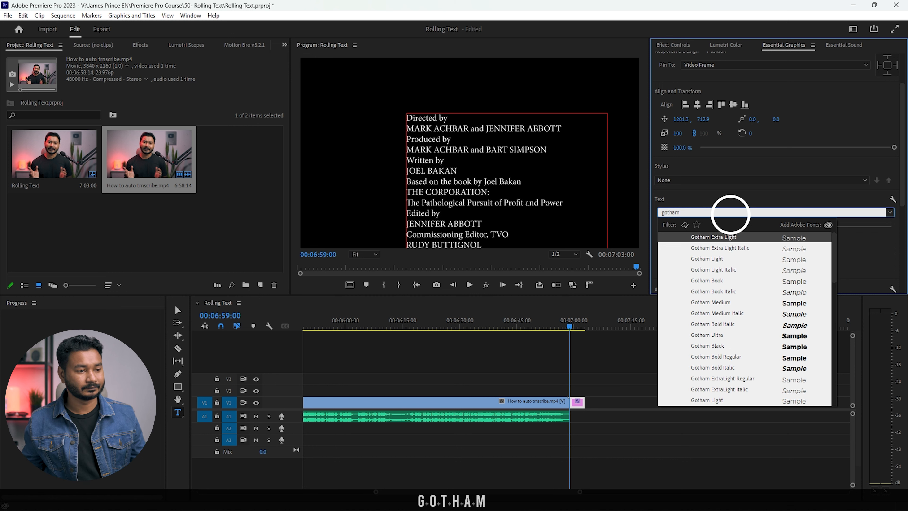
click(717, 304)
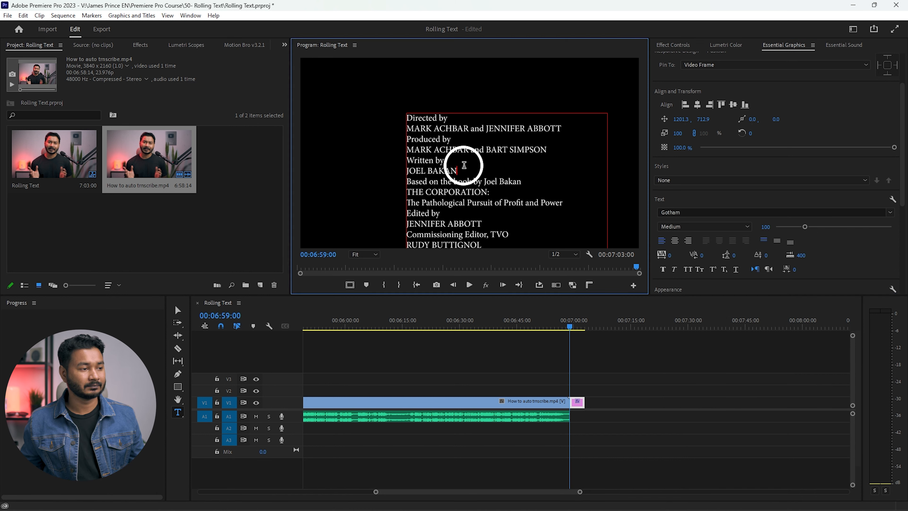
Select the entire credits text and set its font to Gotham Medium.
key(ctrl+a)
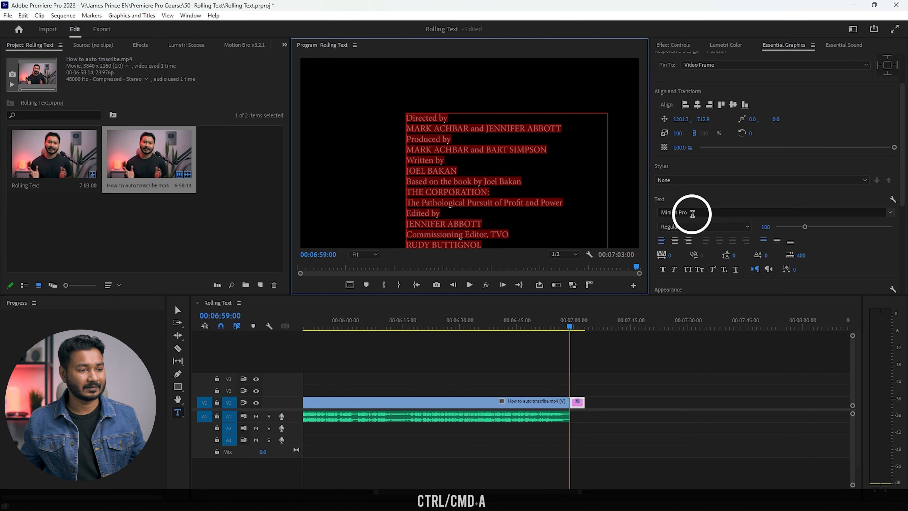
click(691, 213)
text(gotham)
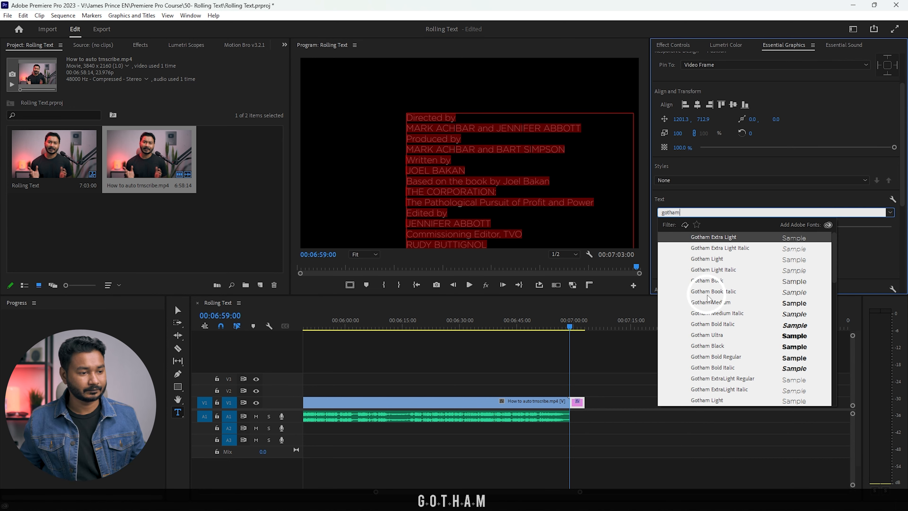
key(Return)
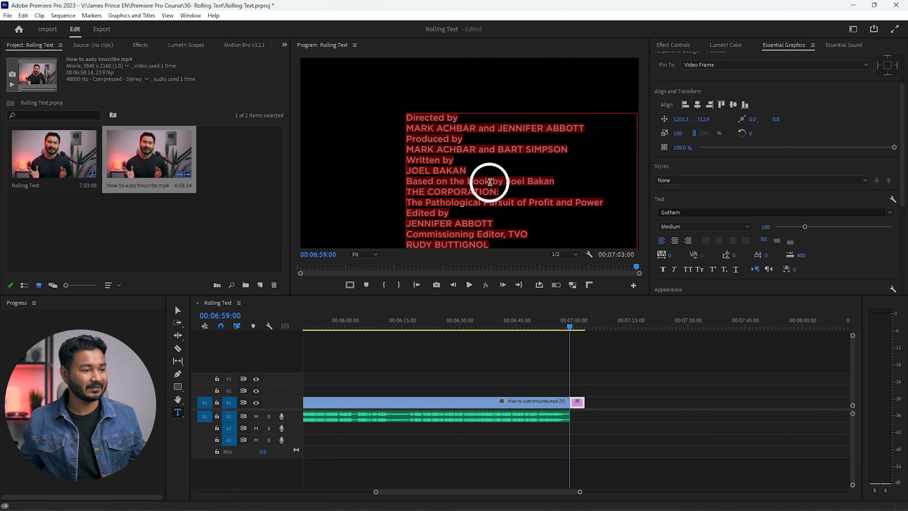
Center-align the credits text, centered horizontally and vertically in the frame, and save the project.
click(676, 243)
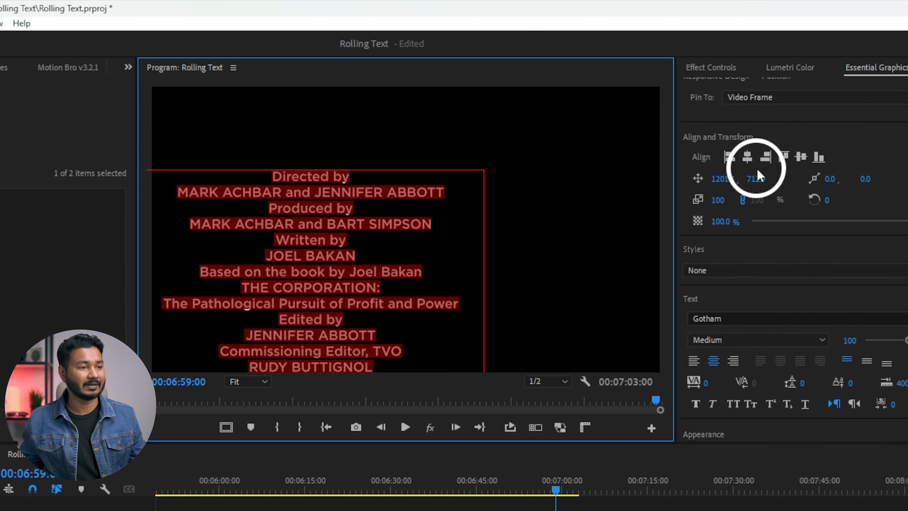
click(741, 157)
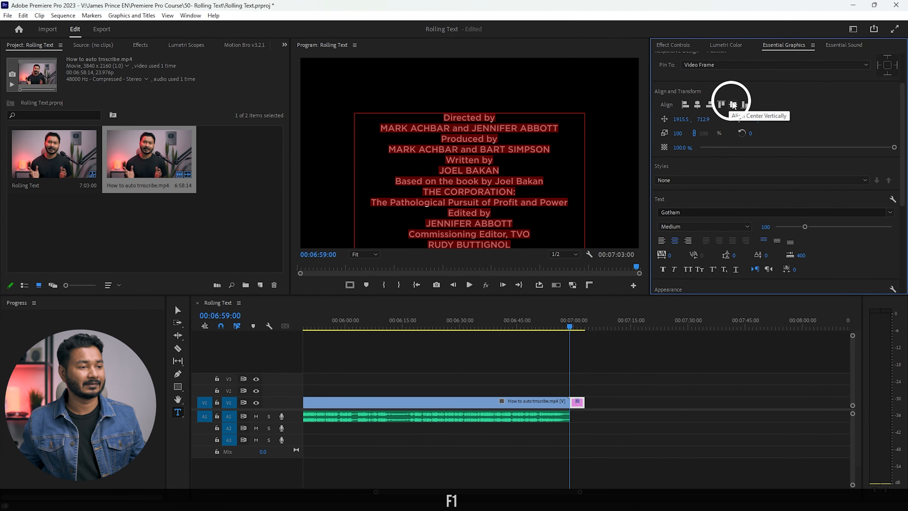
click(734, 104)
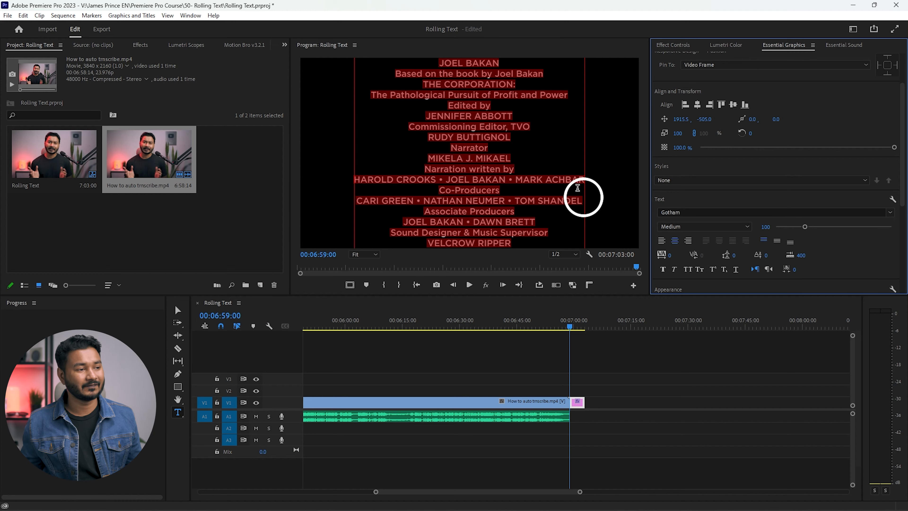
click(505, 201)
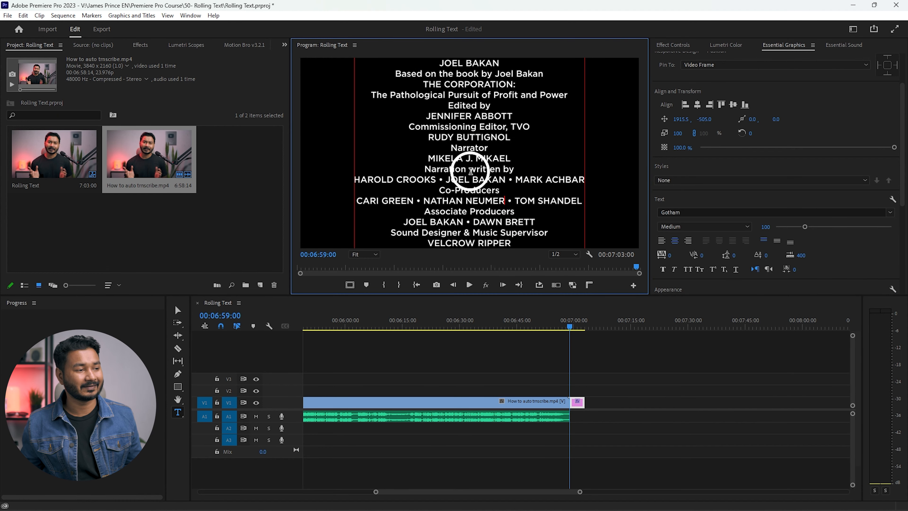
key(ctrl+s)
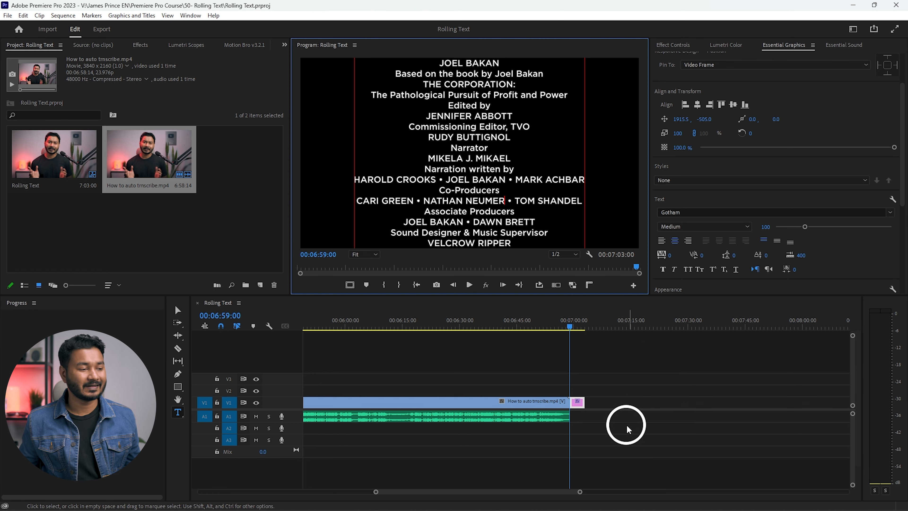
Select the credits clip in the timeline and enable the Roll option for it.
alt+scroll(476, 374, up, 3)
alt+click(484, 397)
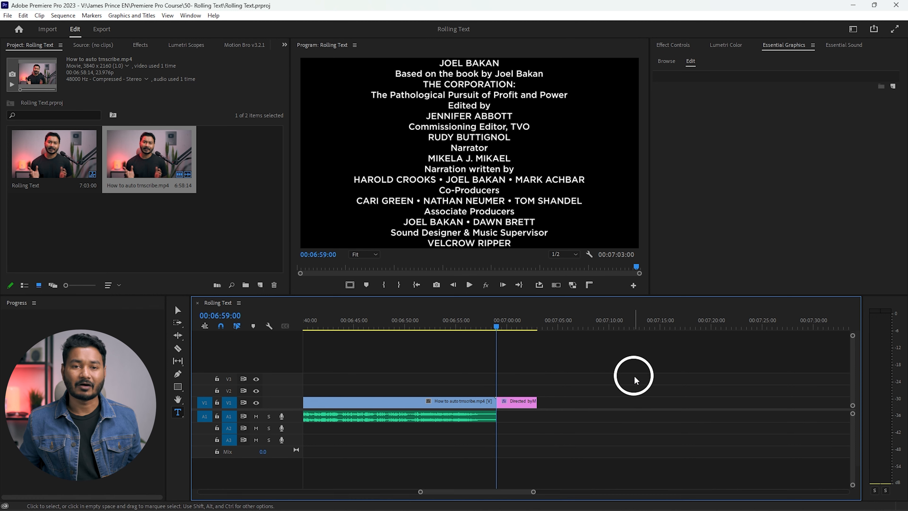
click(598, 377)
click(527, 406)
click(588, 379)
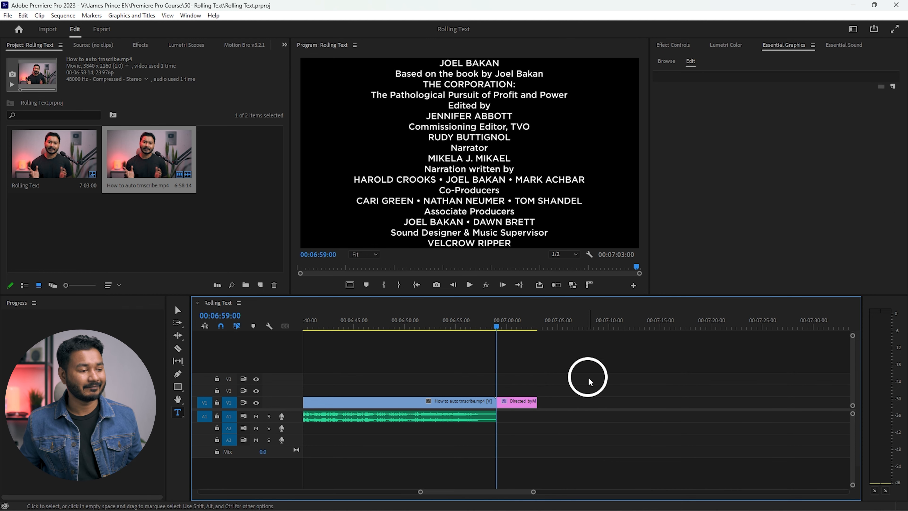
click(509, 408)
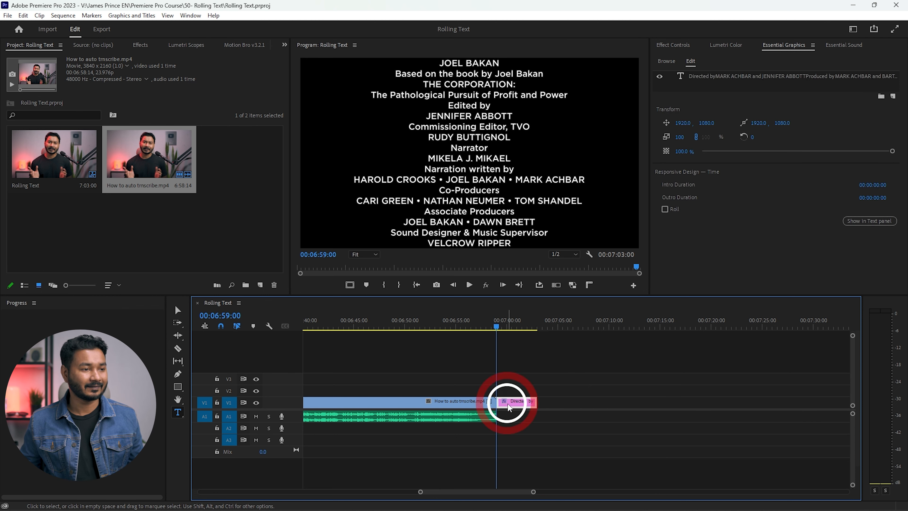
click(790, 43)
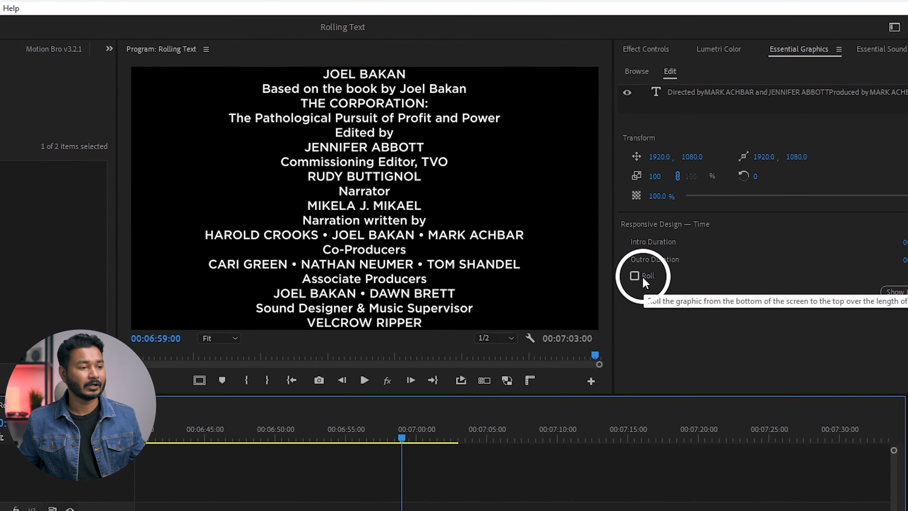
click(626, 295)
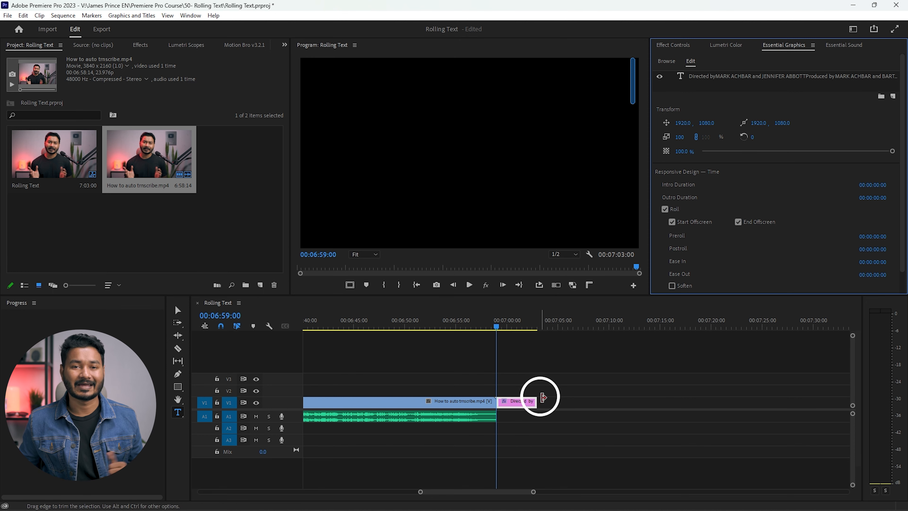
Play the rolling credits from the start of the clip to check the scroll speed.
click(496, 326)
key(space)
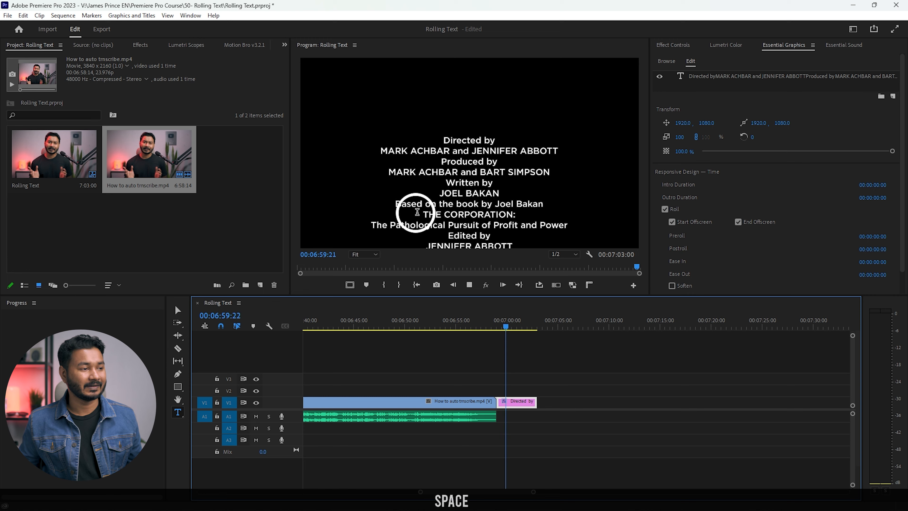
key(space)
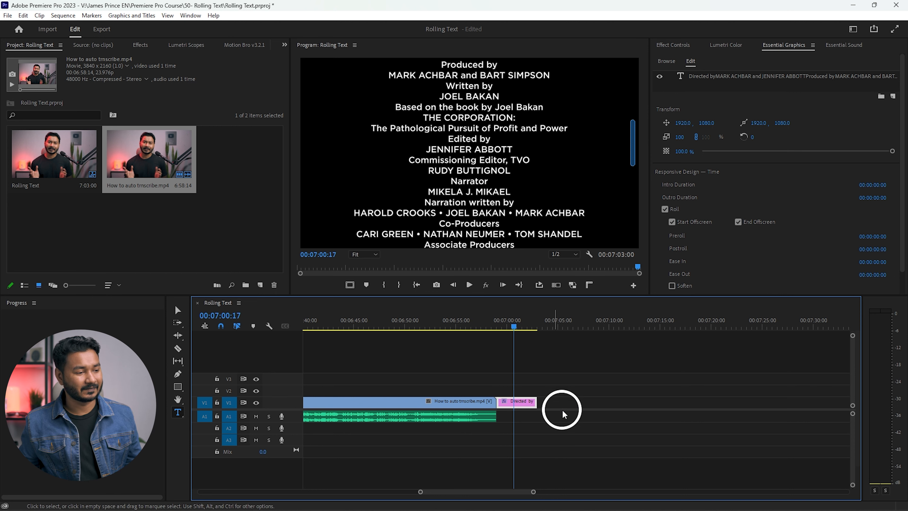
Lengthen the credits clip until it ends at about 00:07:12:15, previewing the slower roll.
drag(535, 404, 543, 403)
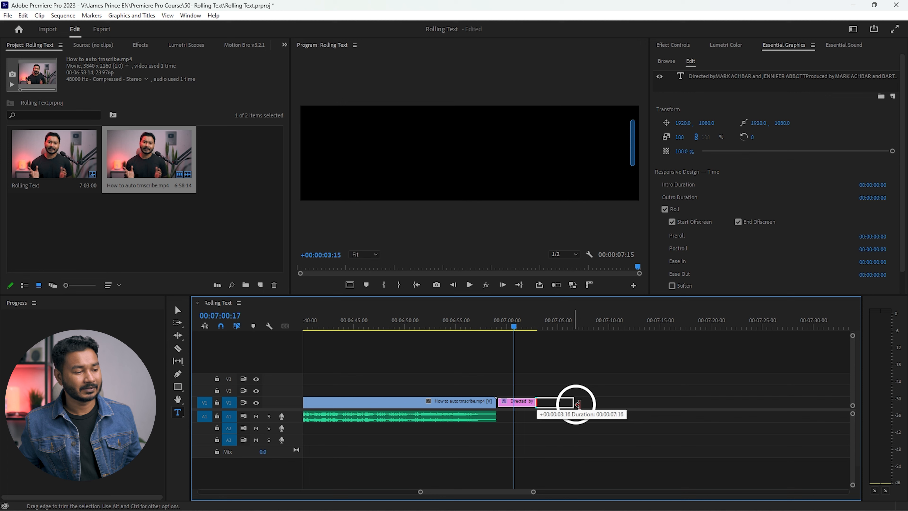
drag(574, 407, 572, 403)
drag(513, 328, 496, 333)
key(space)
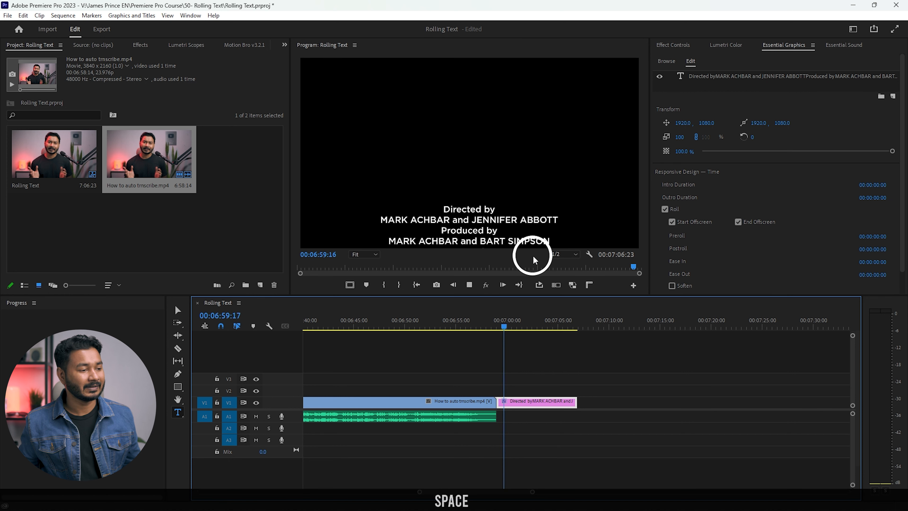
key(space)
drag(578, 406, 634, 400)
key(space)
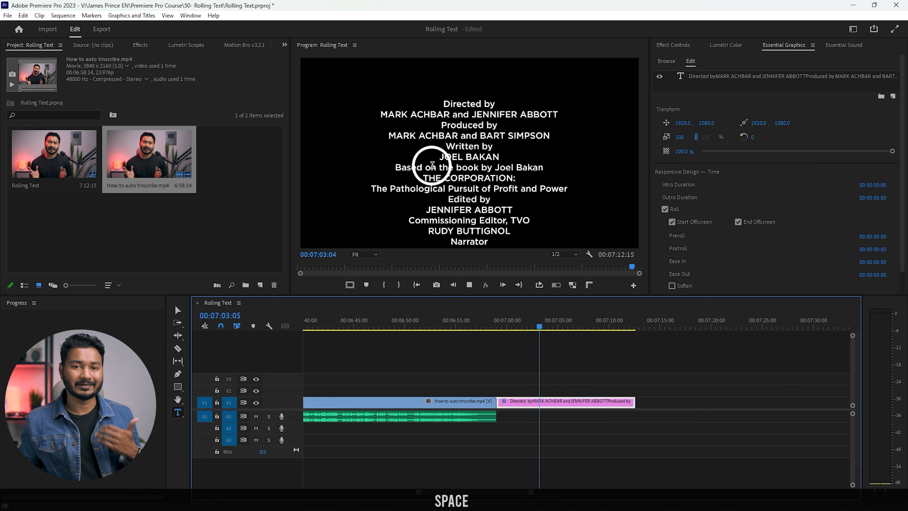
key(space)
Replay and scrub the beginning of the credits clip to check when the first line enters the frame.
click(496, 323)
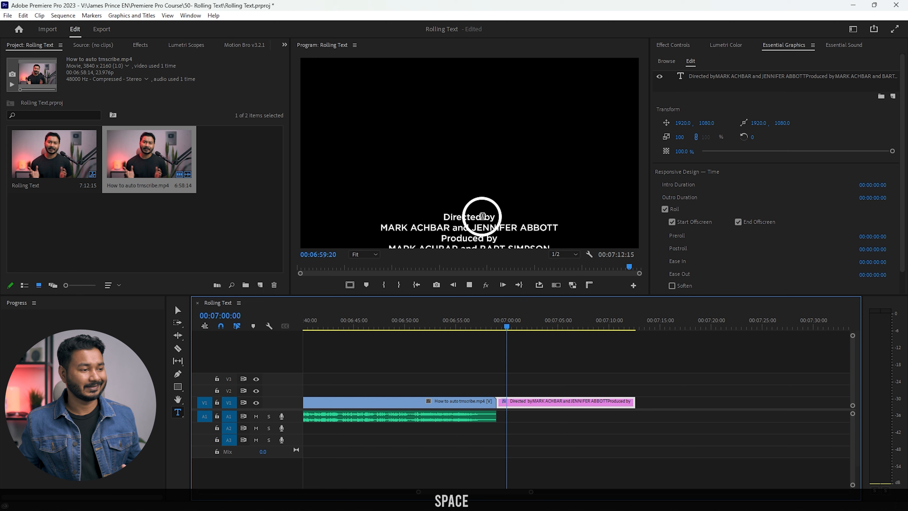
click(521, 328)
key(space)
click(504, 331)
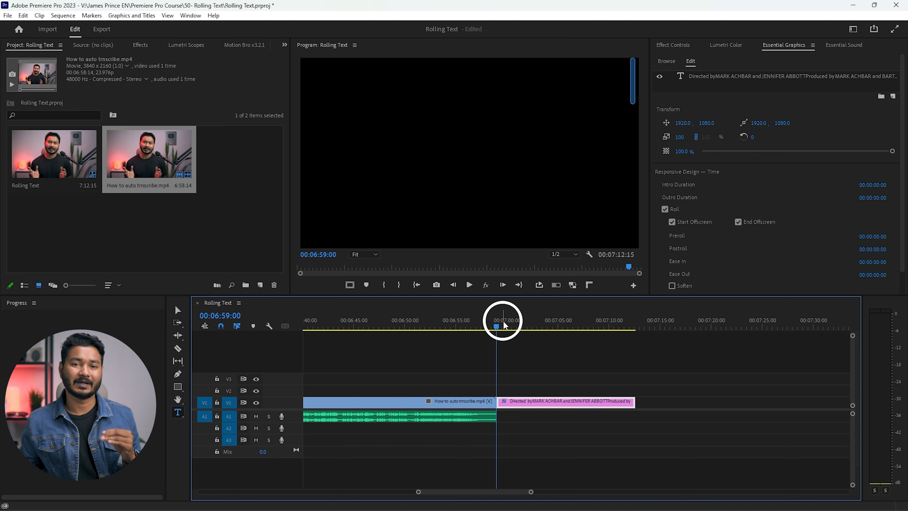
key(space)
click(496, 329)
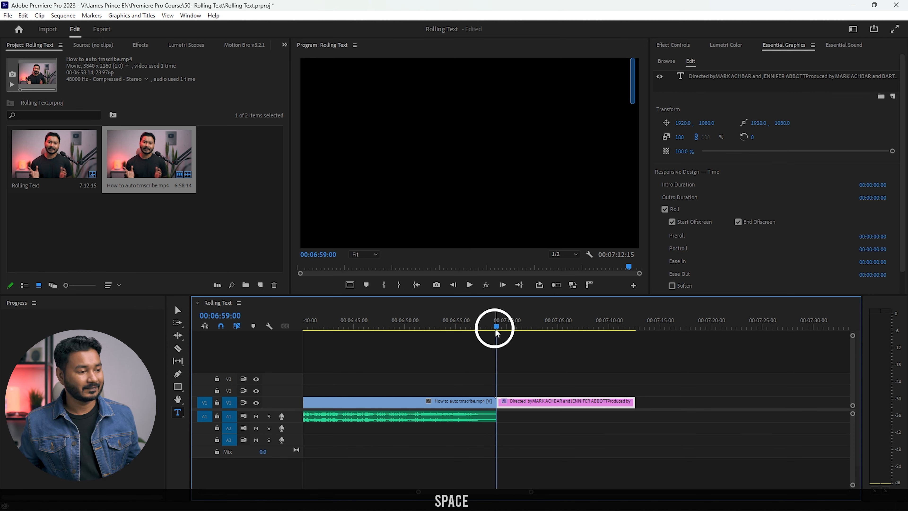
key(space)
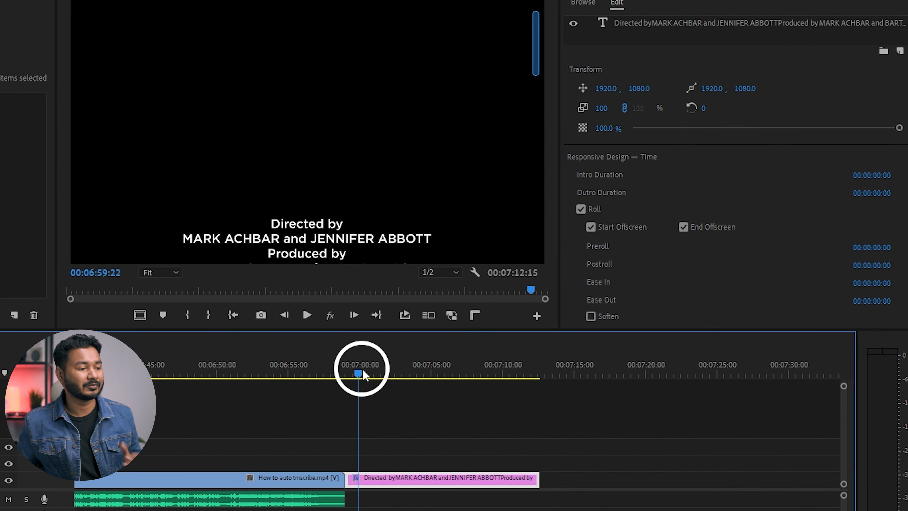
mouse_move(363, 373)
mouse_down()
mouse_move(353, 373)
mouse_move(368, 374)
mouse_up()
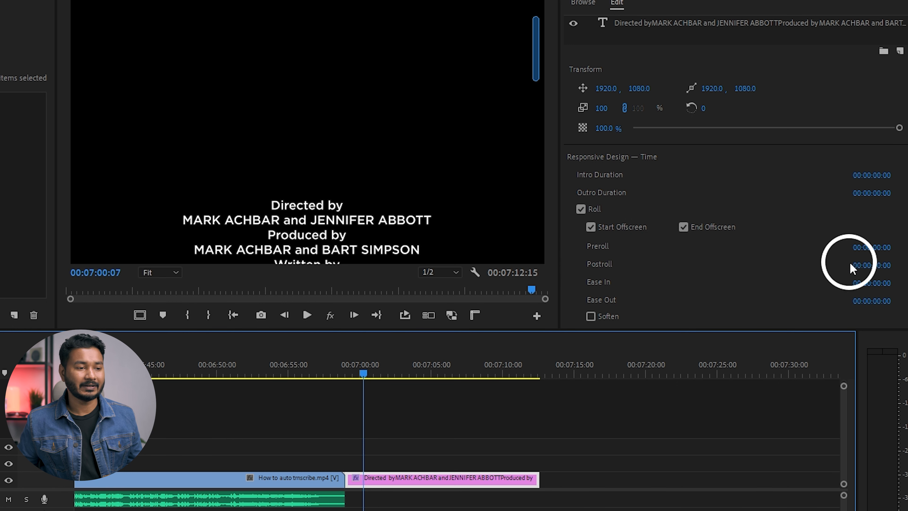
Set the roll's Preroll to 00:00:01:00 and preview the start of the credits clip.
click(882, 254)
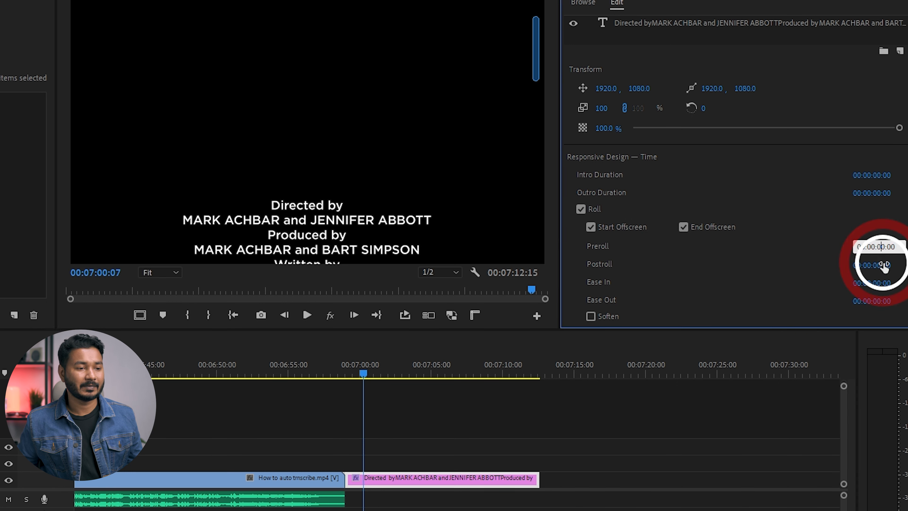
text(1)
click(788, 267)
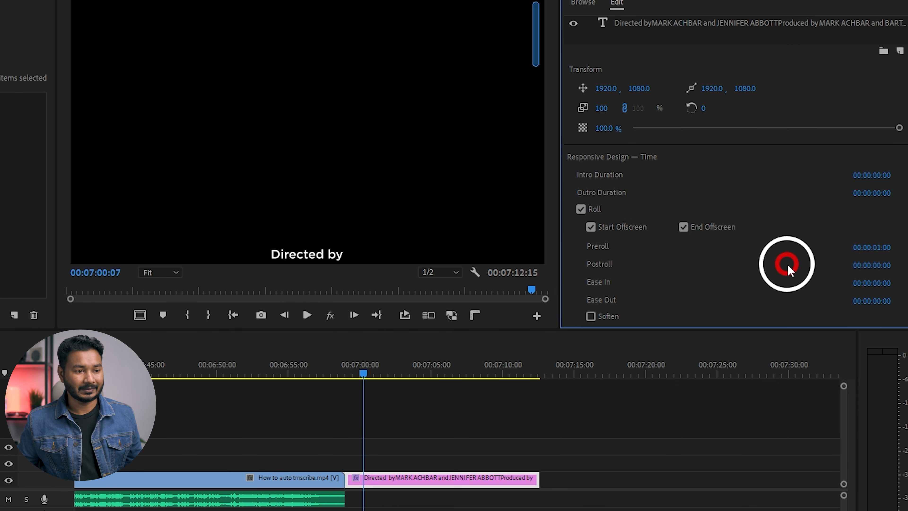
click(348, 369)
key(space)
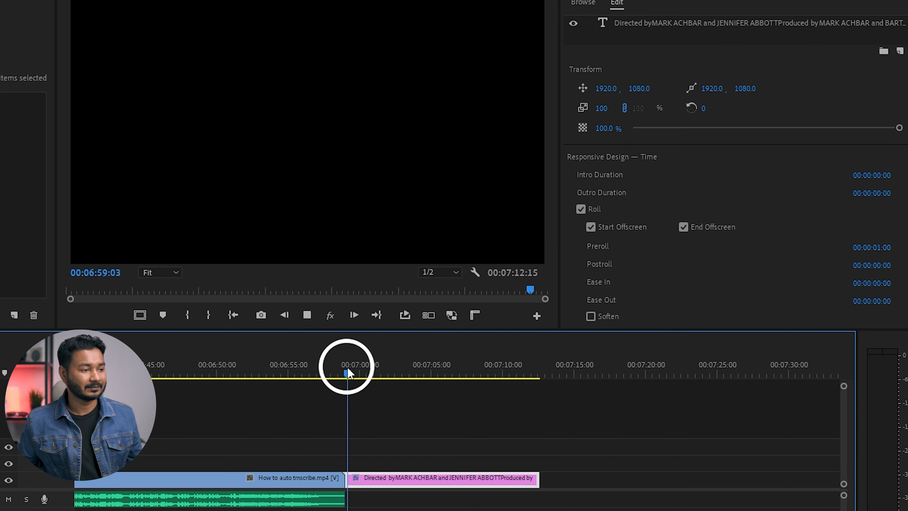
click(365, 373)
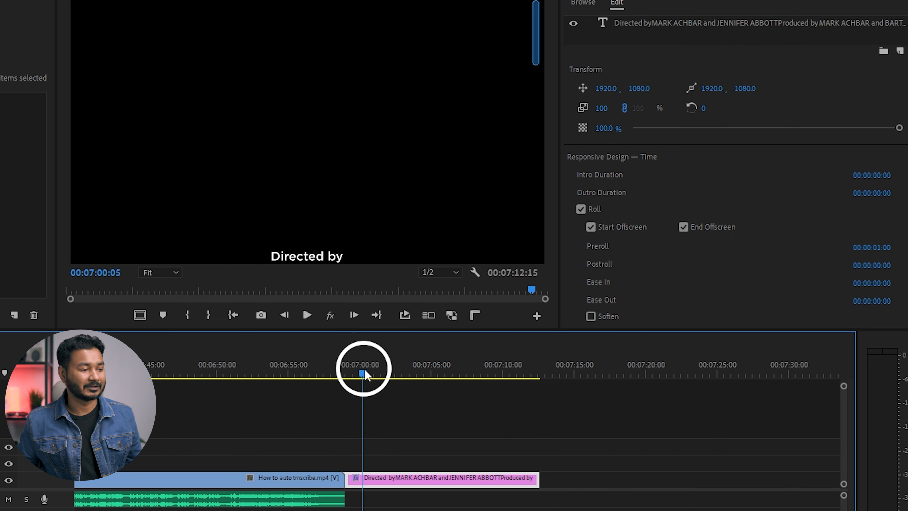
Set the roll's Postroll to 00:00:01:00 and preview the end of the credits clip.
click(523, 371)
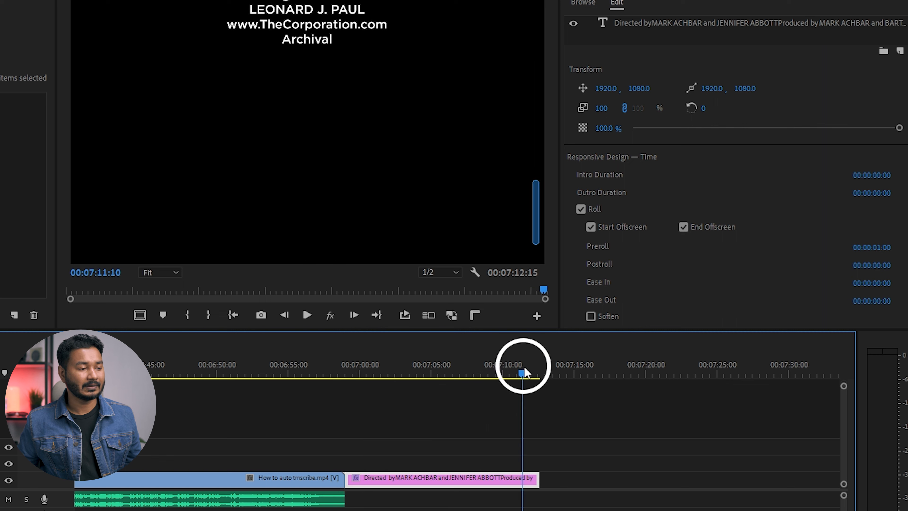
click(528, 373)
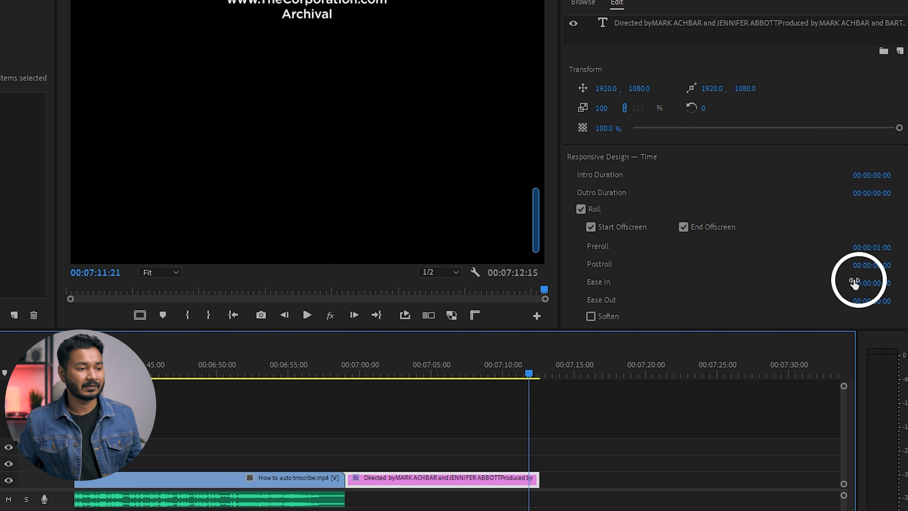
click(878, 265)
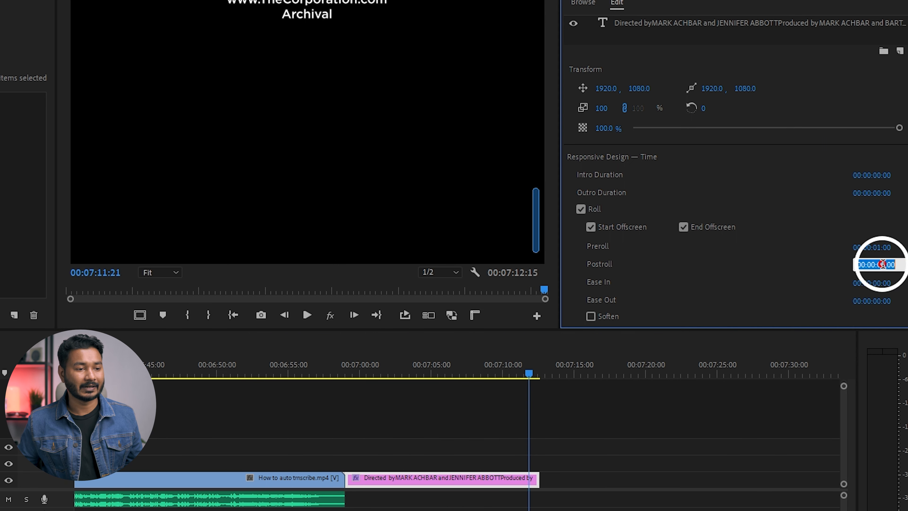
click(880, 264)
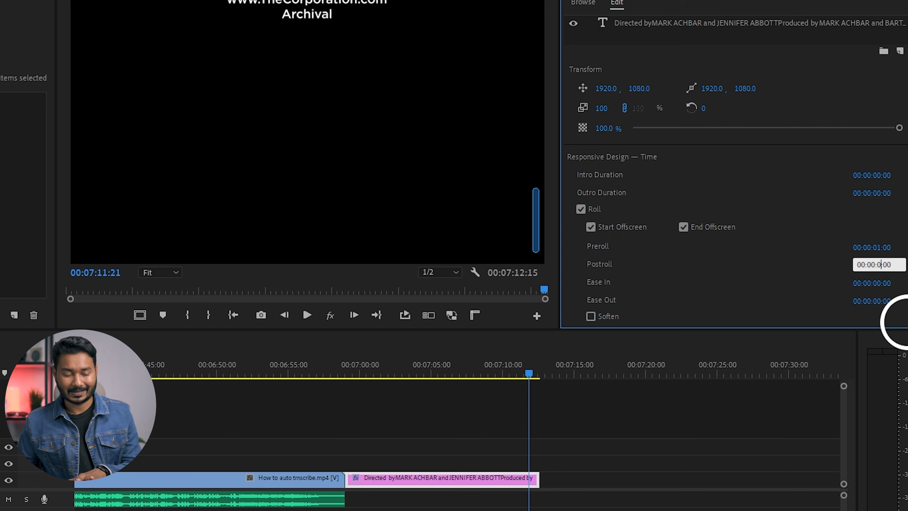
text(1)
click(779, 417)
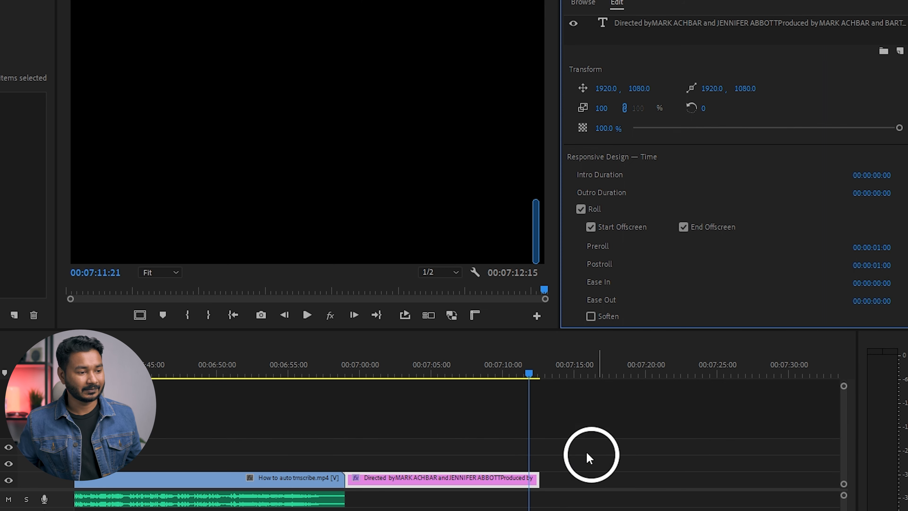
click(506, 362)
key(space)
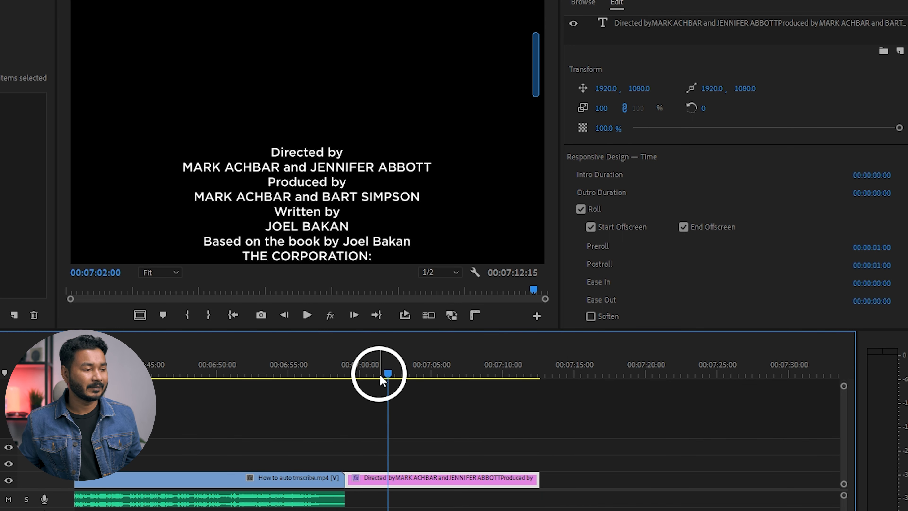
Set the roll's Ease In to 00:00:02:11 and Ease Out to 00:00:02:17, previewing the start of the credits clip.
drag(379, 375, 349, 382)
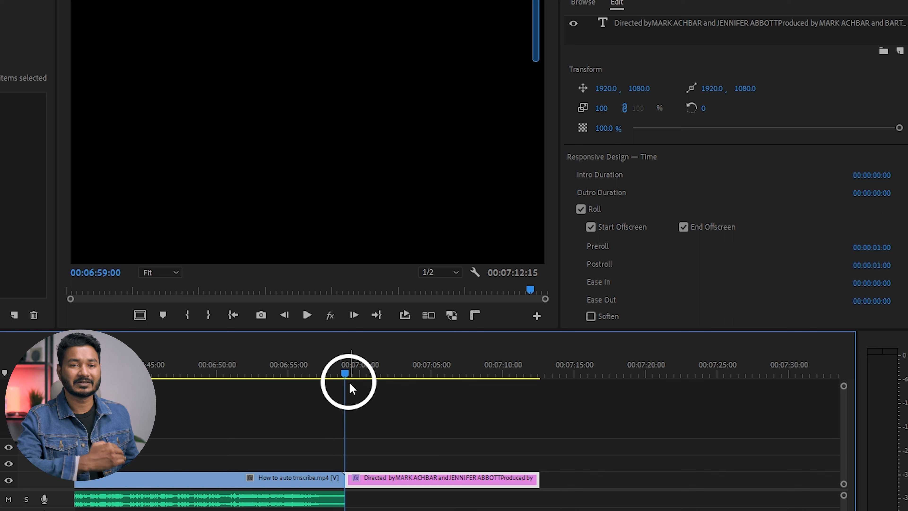
key(space)
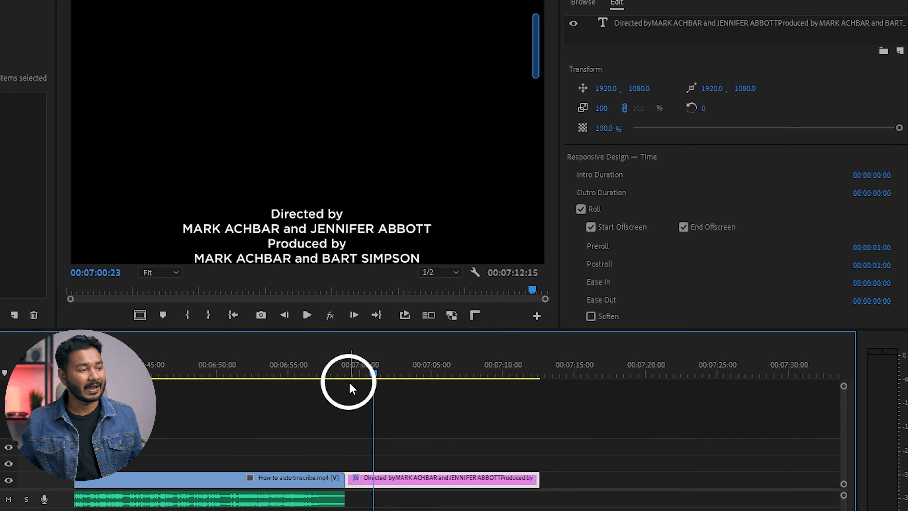
drag(873, 285, 884, 301)
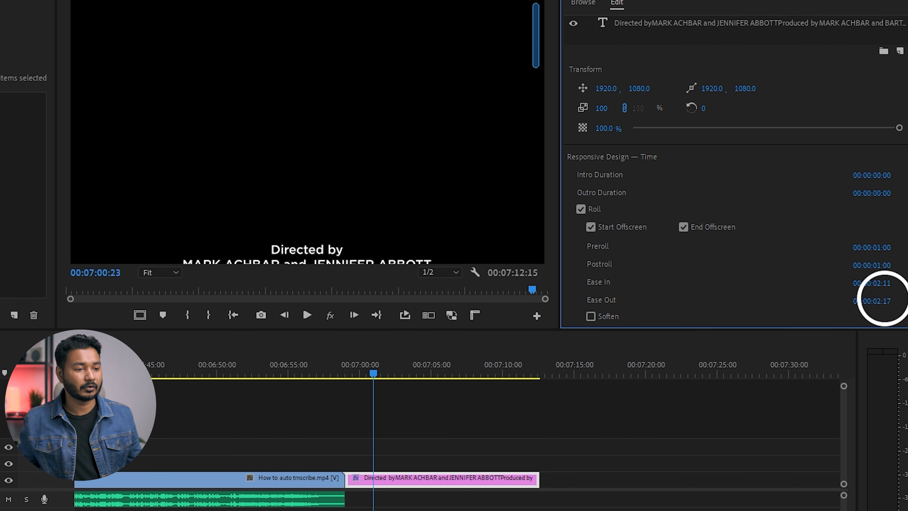
drag(377, 372, 356, 375)
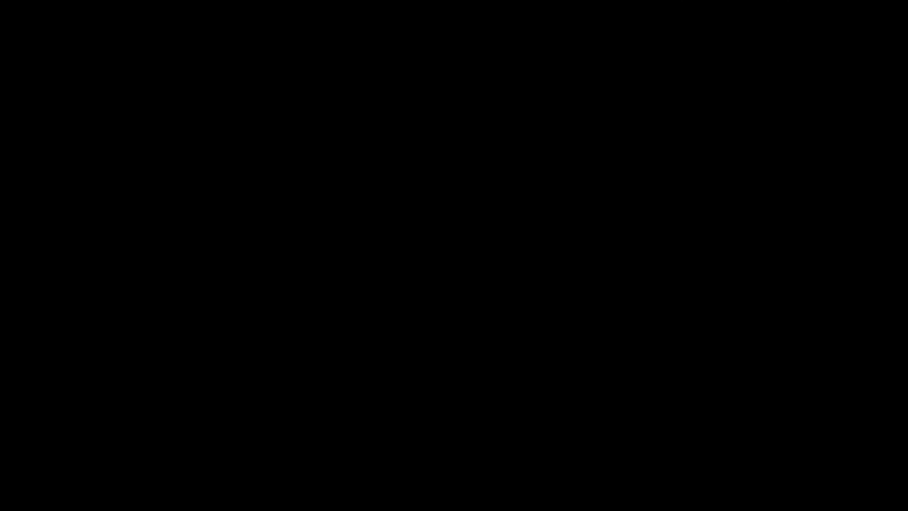